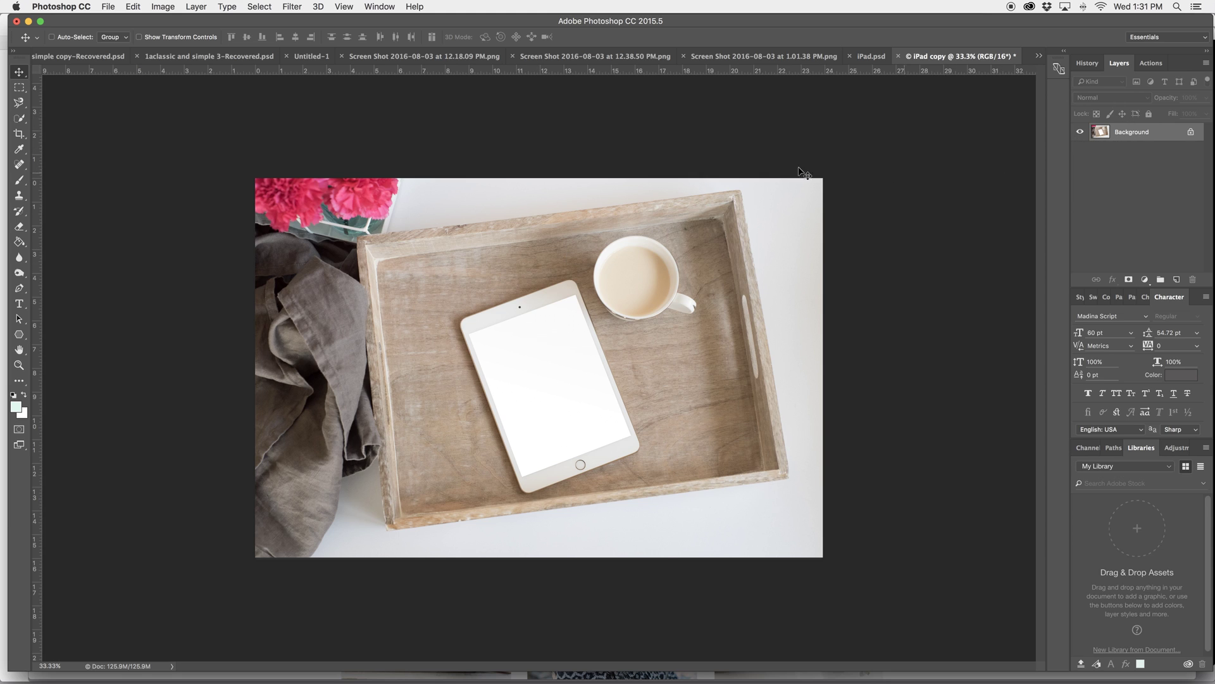
- Marquee-select the iPad's rectangular screen, then copy and paste it as Layer 1
left_click(20, 89)
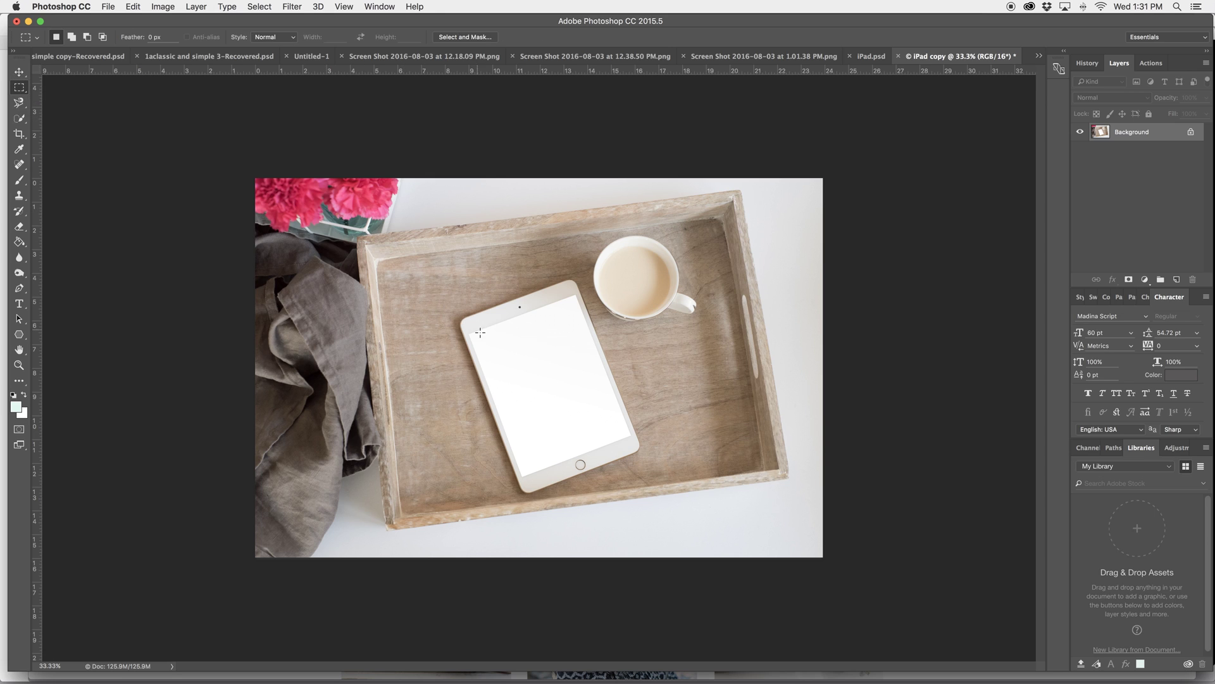
left_click_drag(469, 333, 598, 501)
left_click(133, 6)
left_click(152, 95)
left_click(133, 7)
left_click(148, 114)
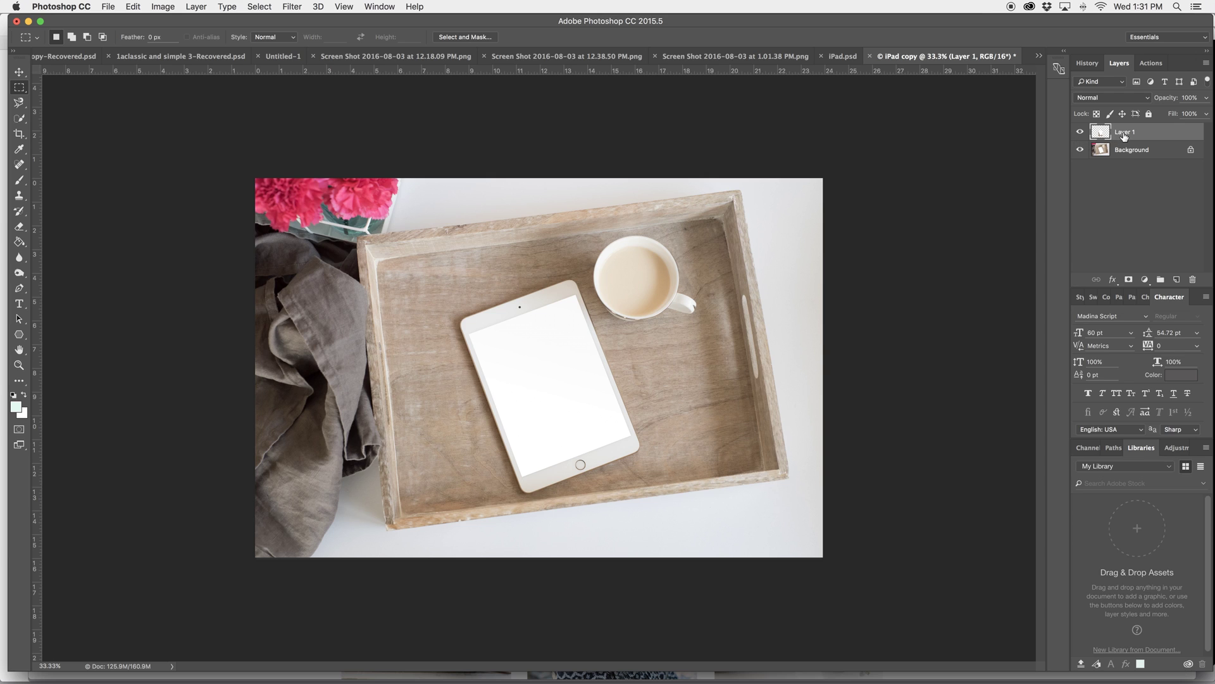
left_click(1129, 154)
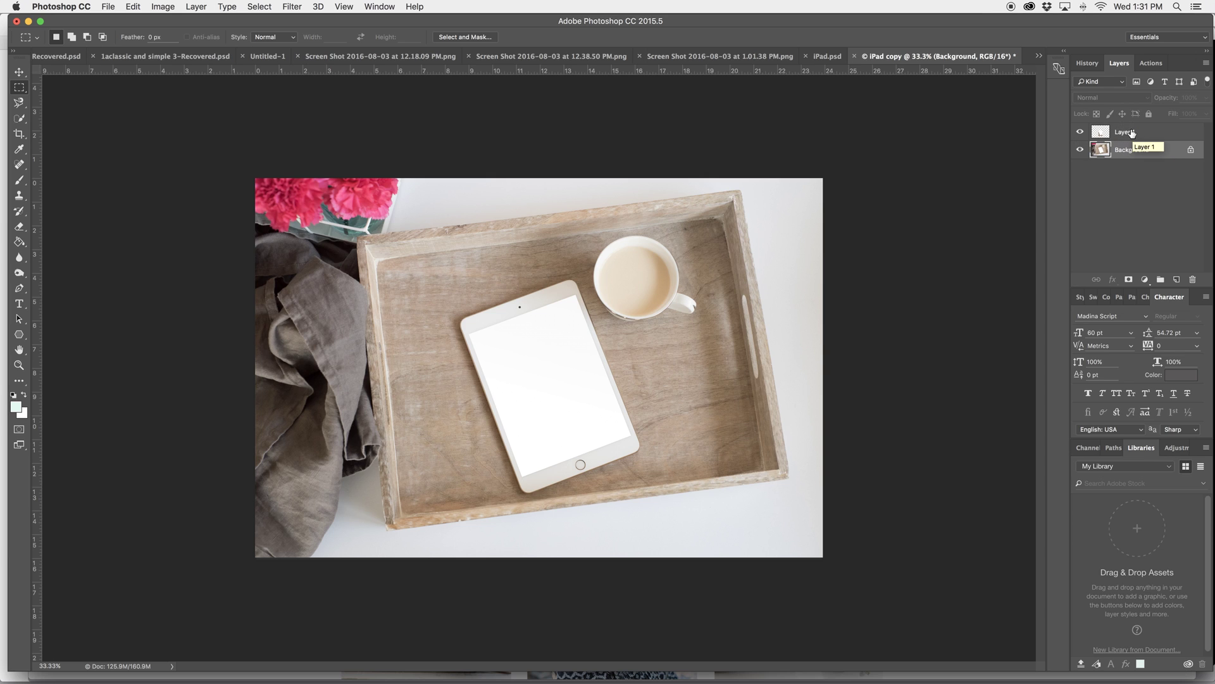
left_click(1131, 132)
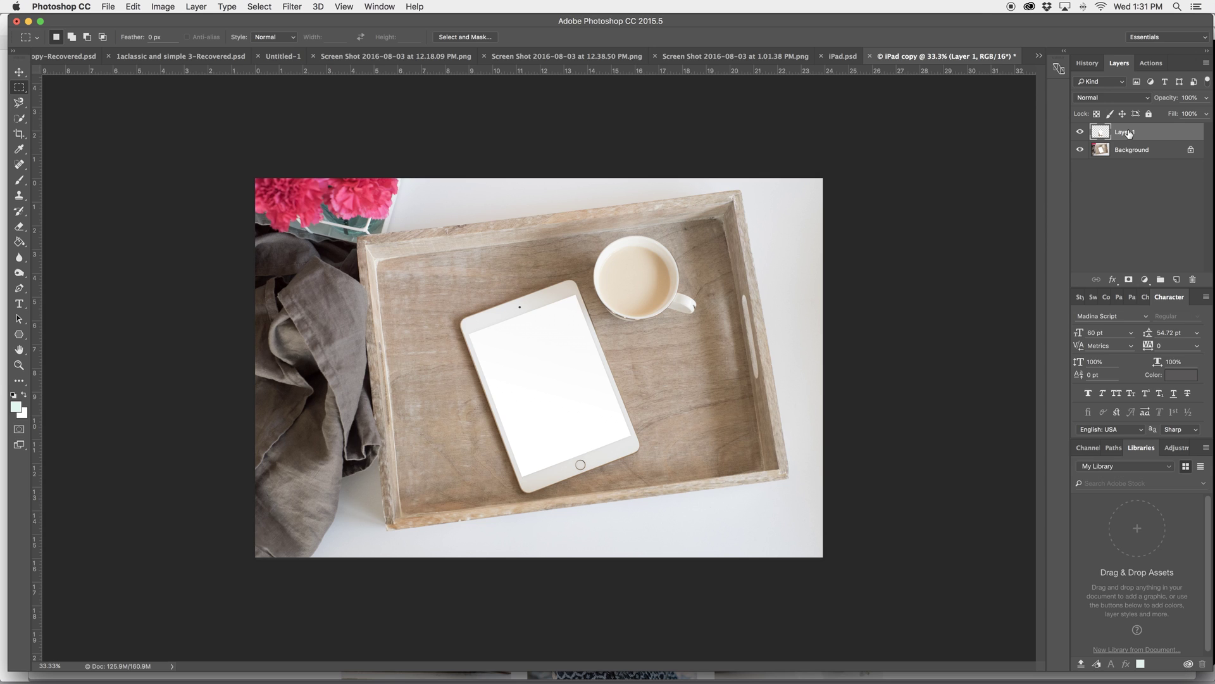
- Free-transform Layer 1: rotate it about 19–21° and narrow and shorten it
key("ctrl+t")
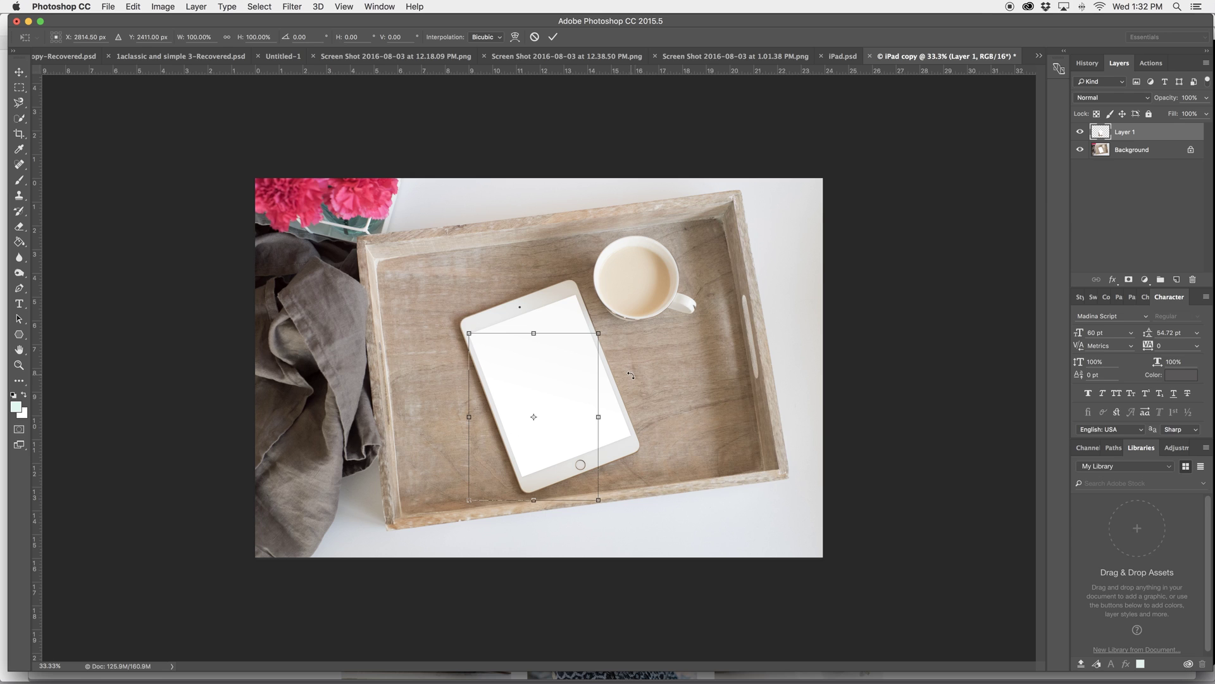
left_click_drag(631, 374, 575, 321)
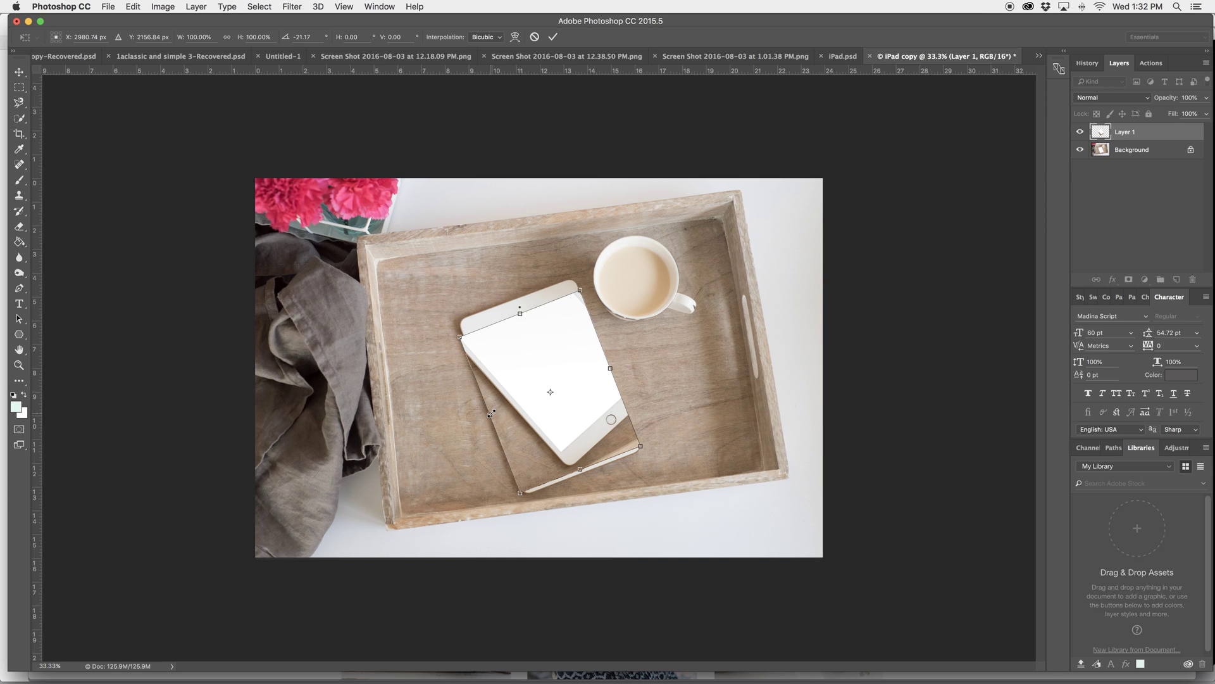
mouse_move(492, 413)
left_mouse_down()
mouse_move(514, 412)
mouse_move(499, 411)
left_mouse_up()
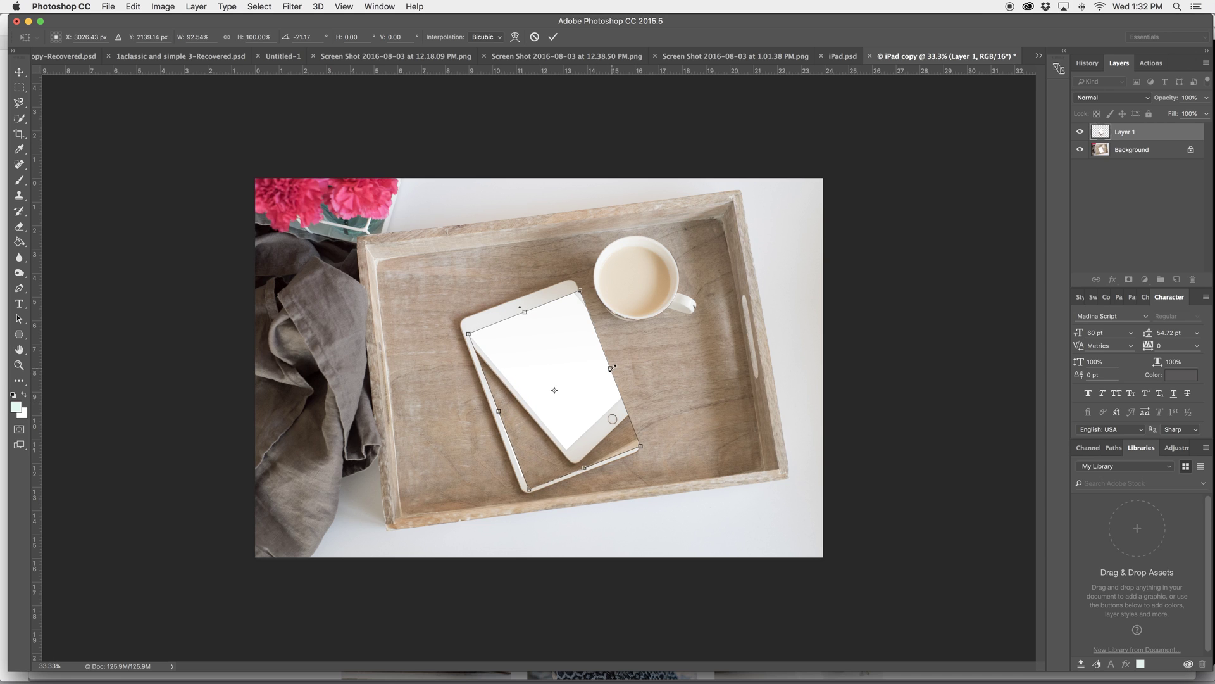
left_click_drag(609, 368, 609, 372)
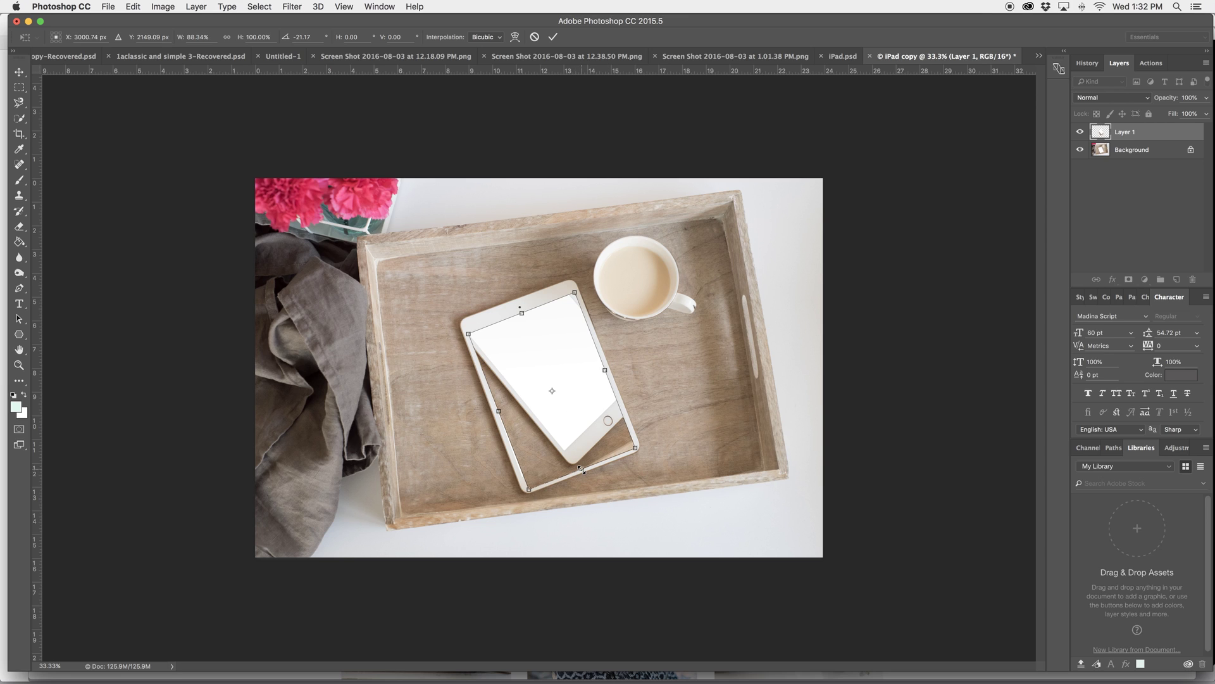
left_click_drag(581, 469, 577, 456)
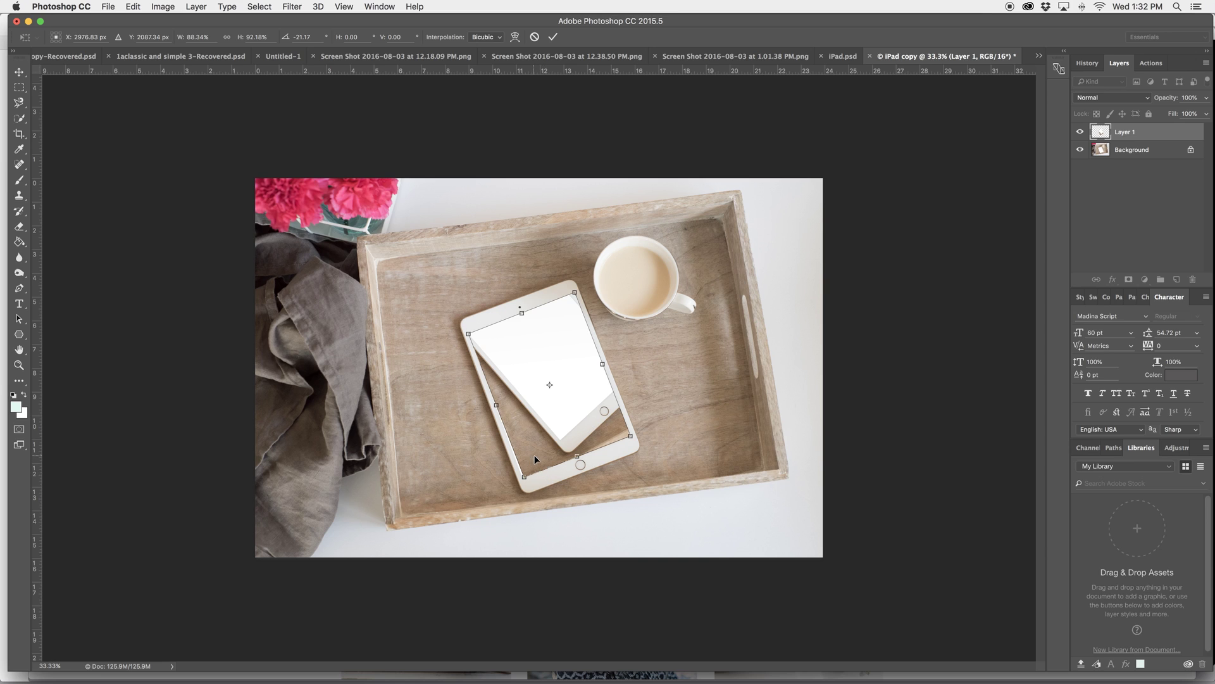
- Skew Layer 1's bottom-left corner slightly and apply the transformation
right_click(536, 450)
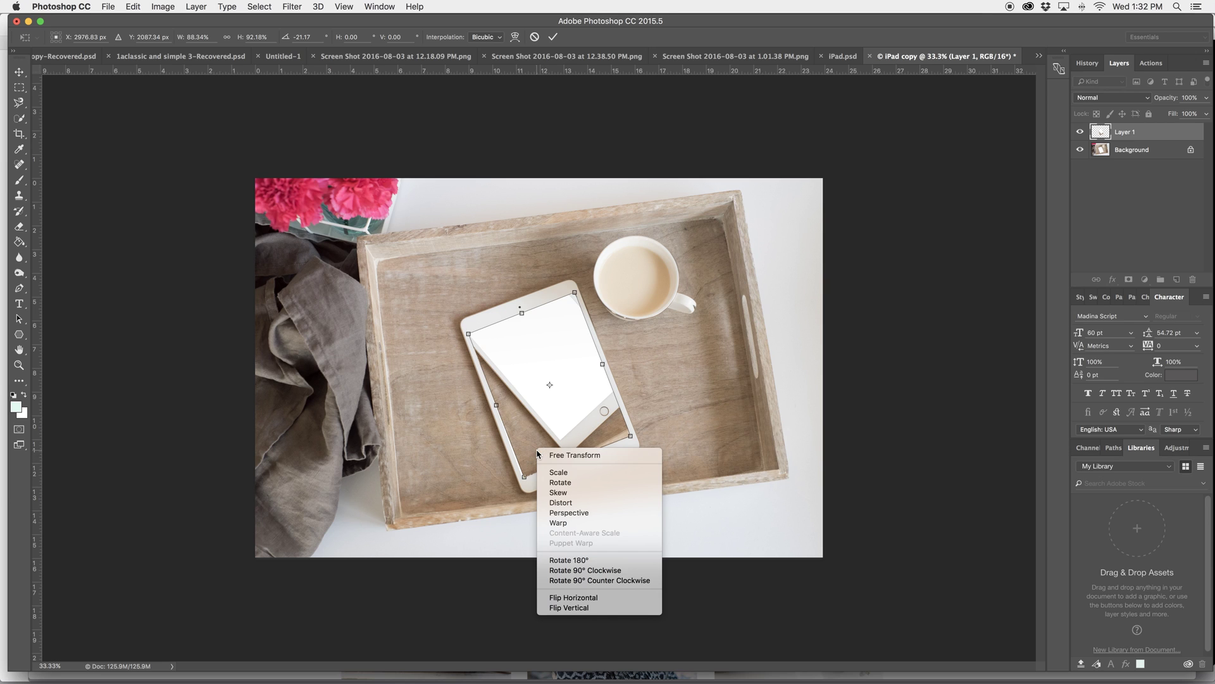
left_click(558, 492)
left_click_drag(524, 480, 521, 481)
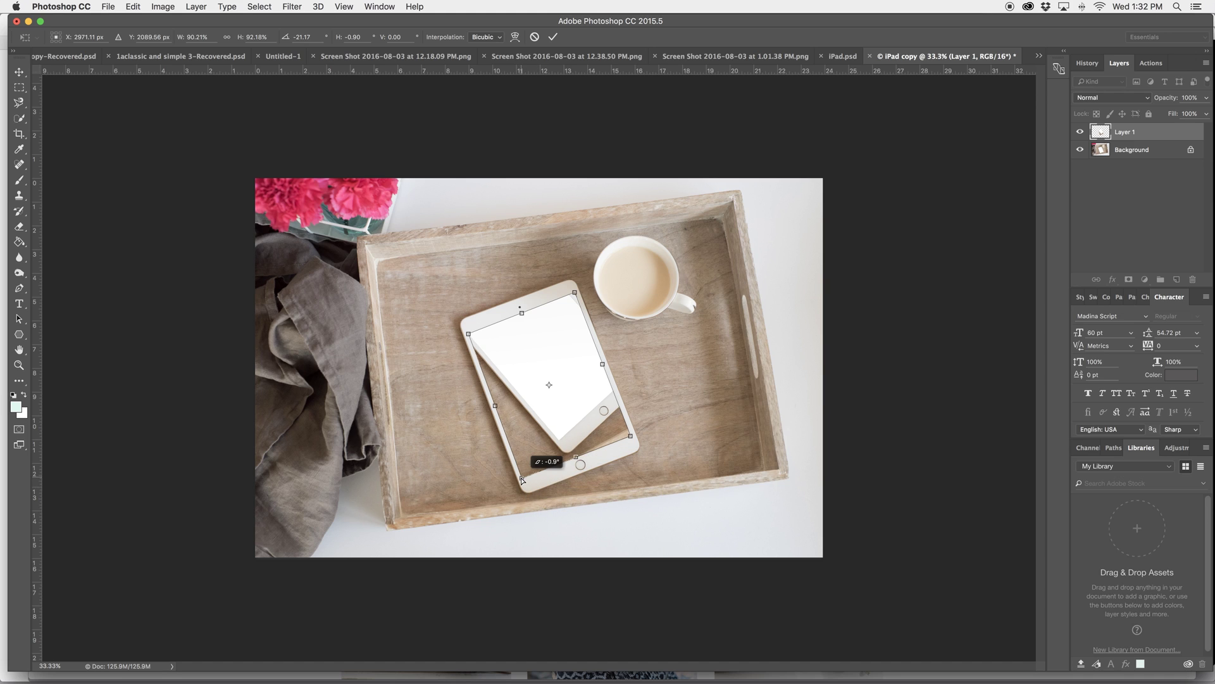
left_click_drag(521, 480, 521, 480)
key("Return")
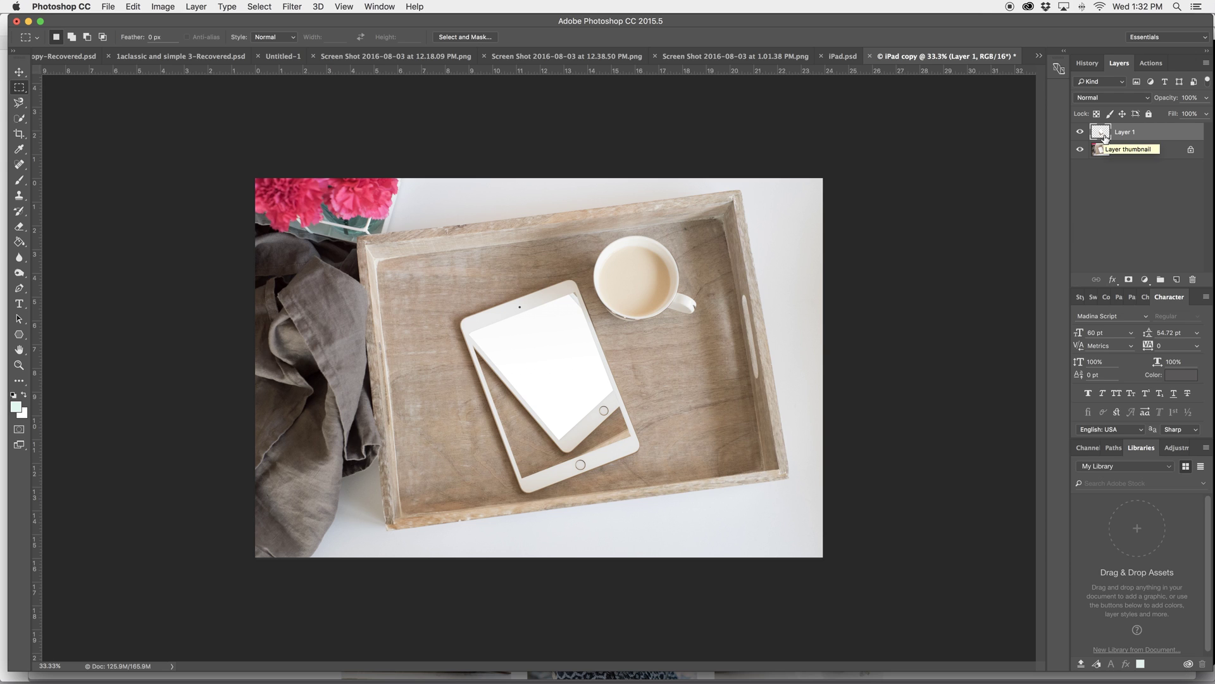
- Add a Stroke layer effect to Layer 1 with a dark grey colour
double_click(1114, 136)
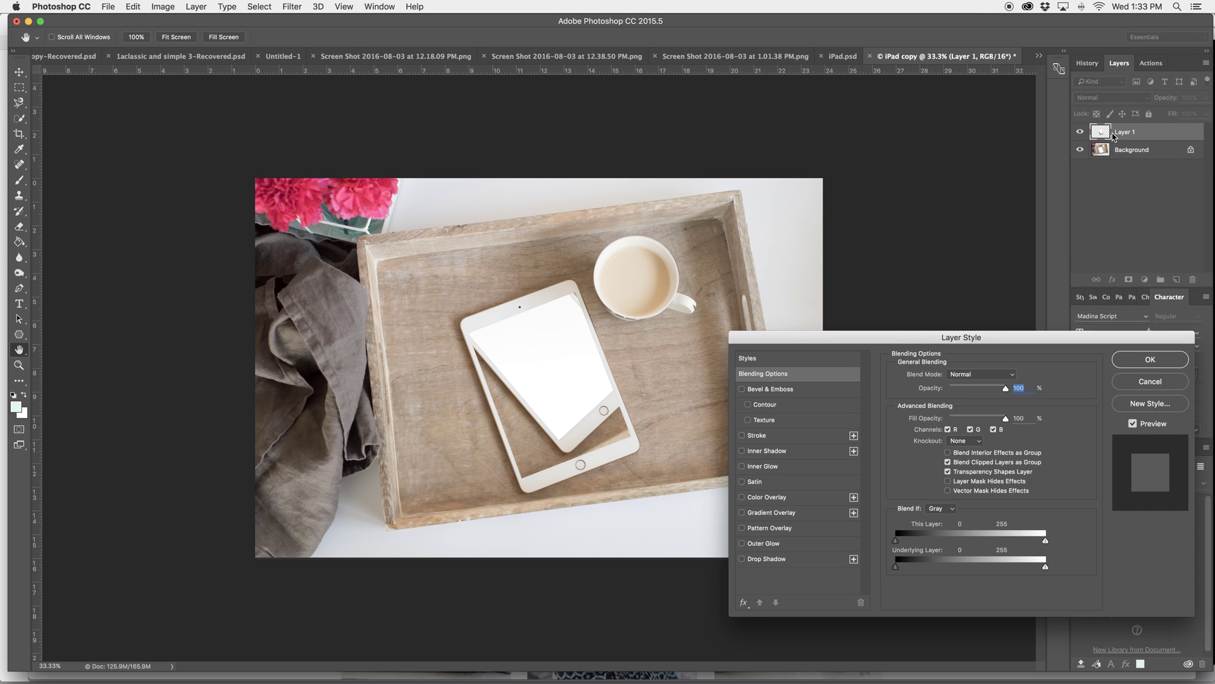
left_click(742, 435)
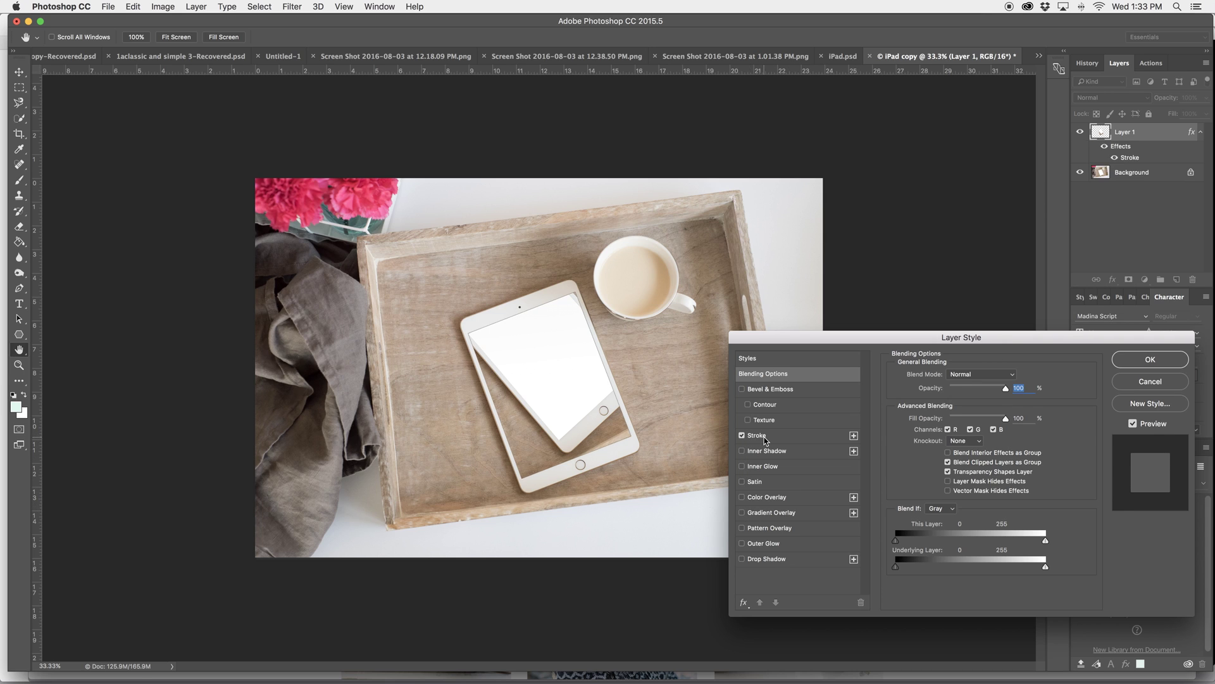
left_click(764, 437)
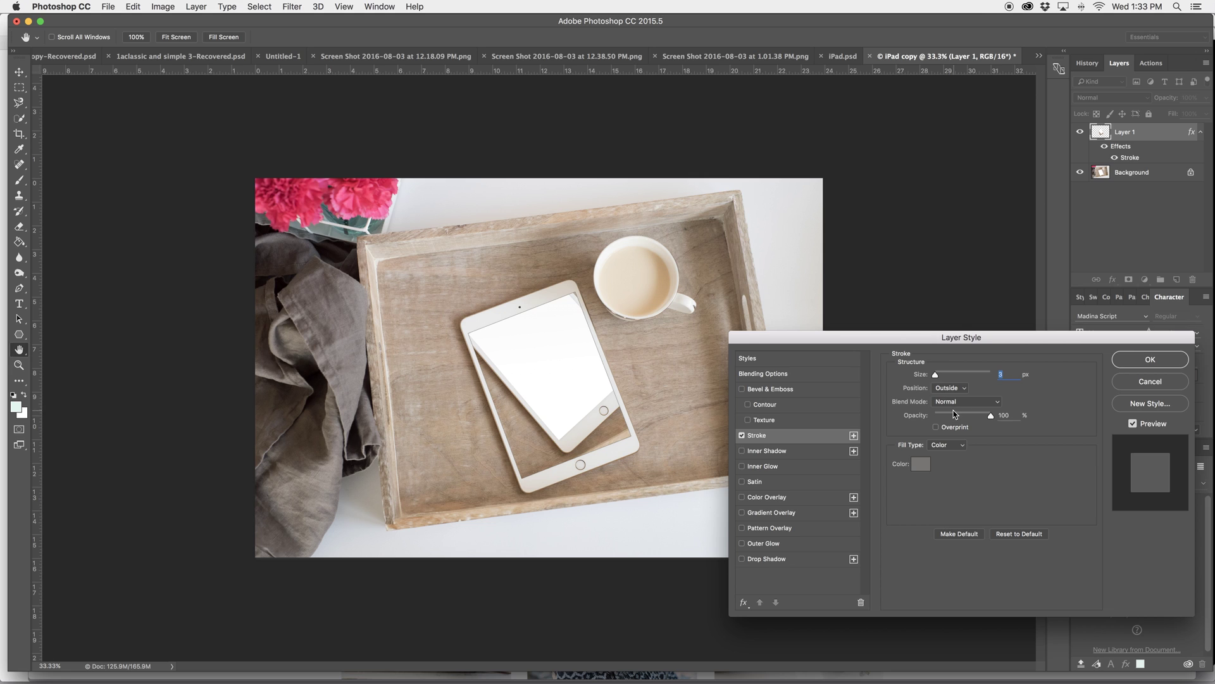
left_click(922, 466)
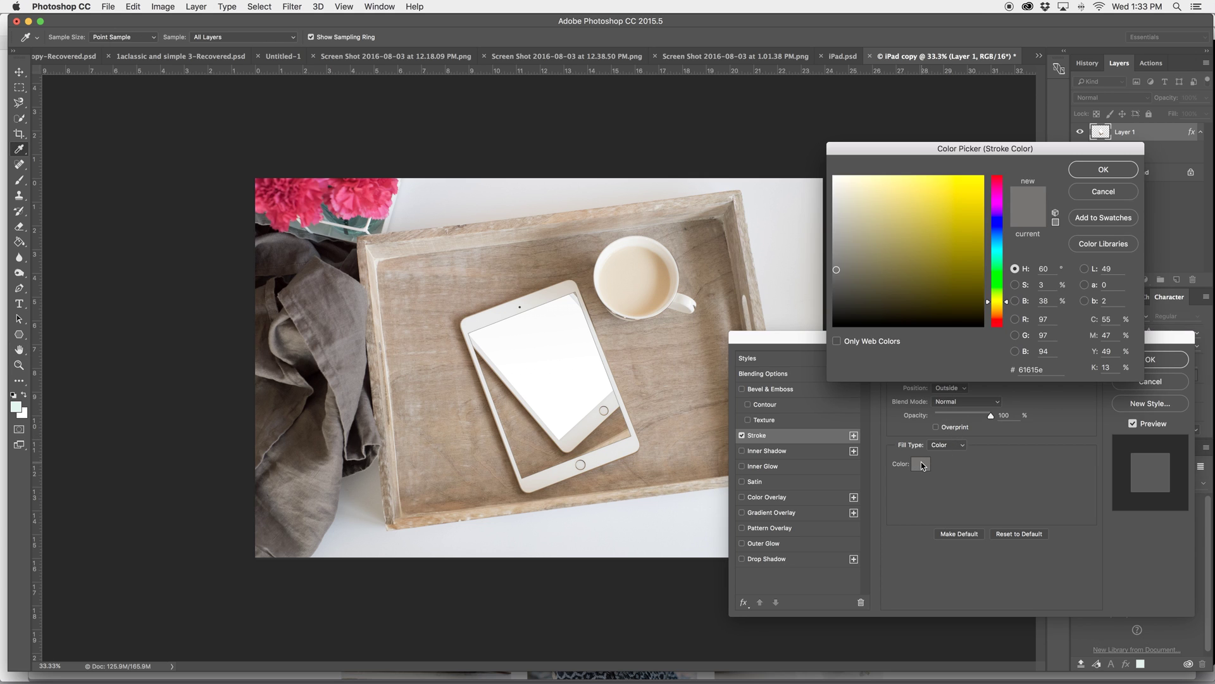
left_click(837, 288)
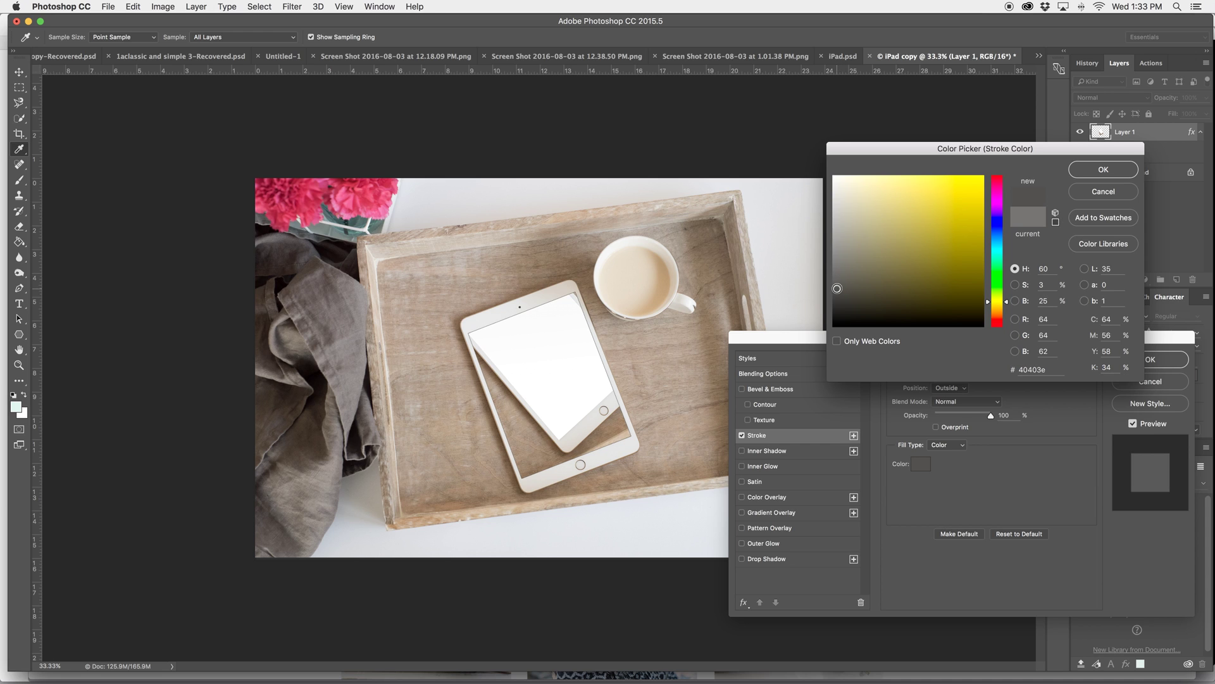
left_click(1079, 171)
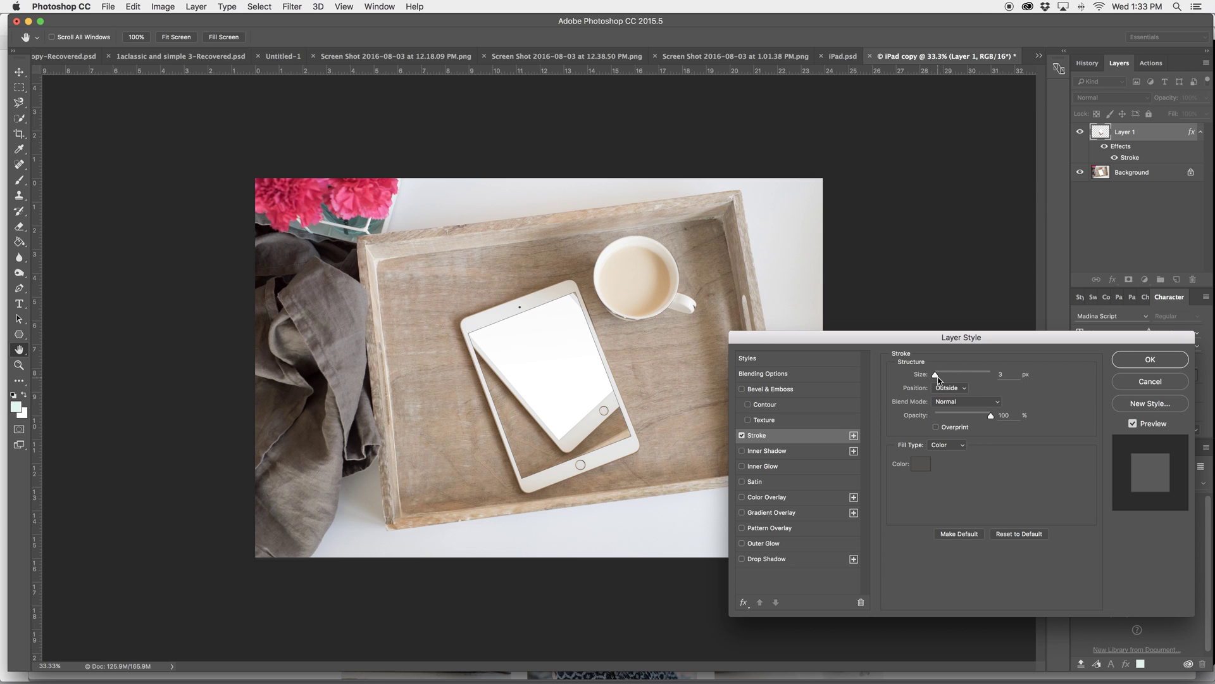
- Change the stroke to near-black #181817 at 5 px and apply it
left_click(918, 469)
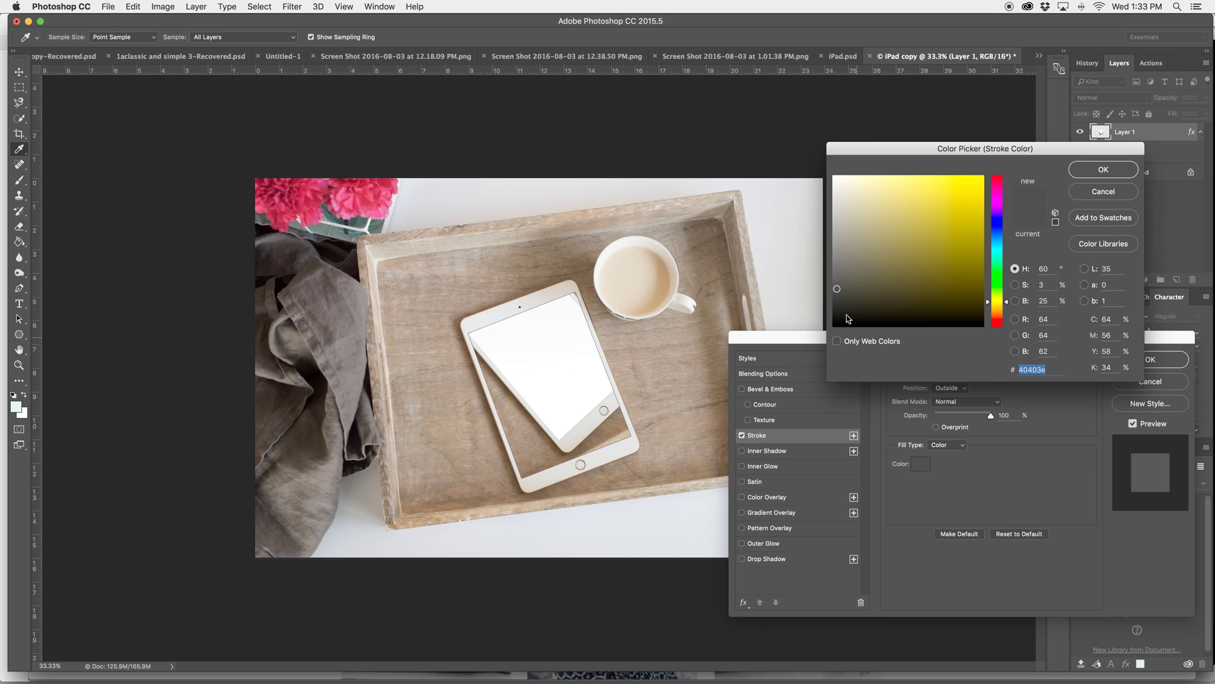
left_click(839, 312)
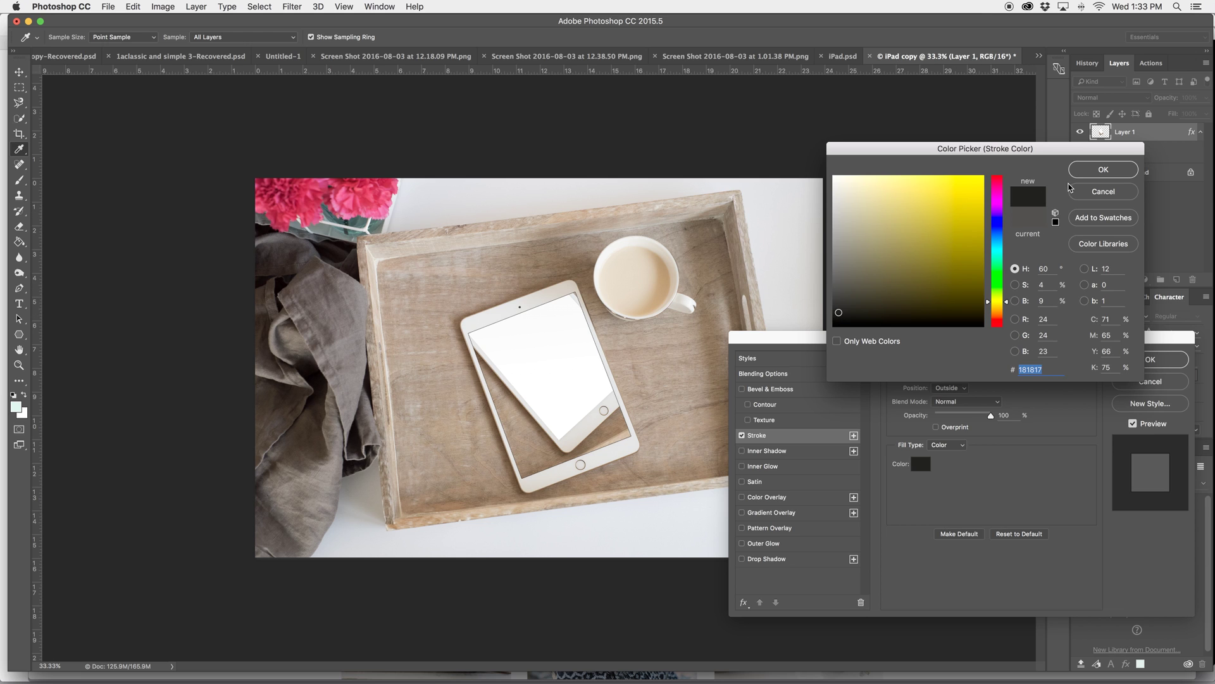
left_click(1084, 172)
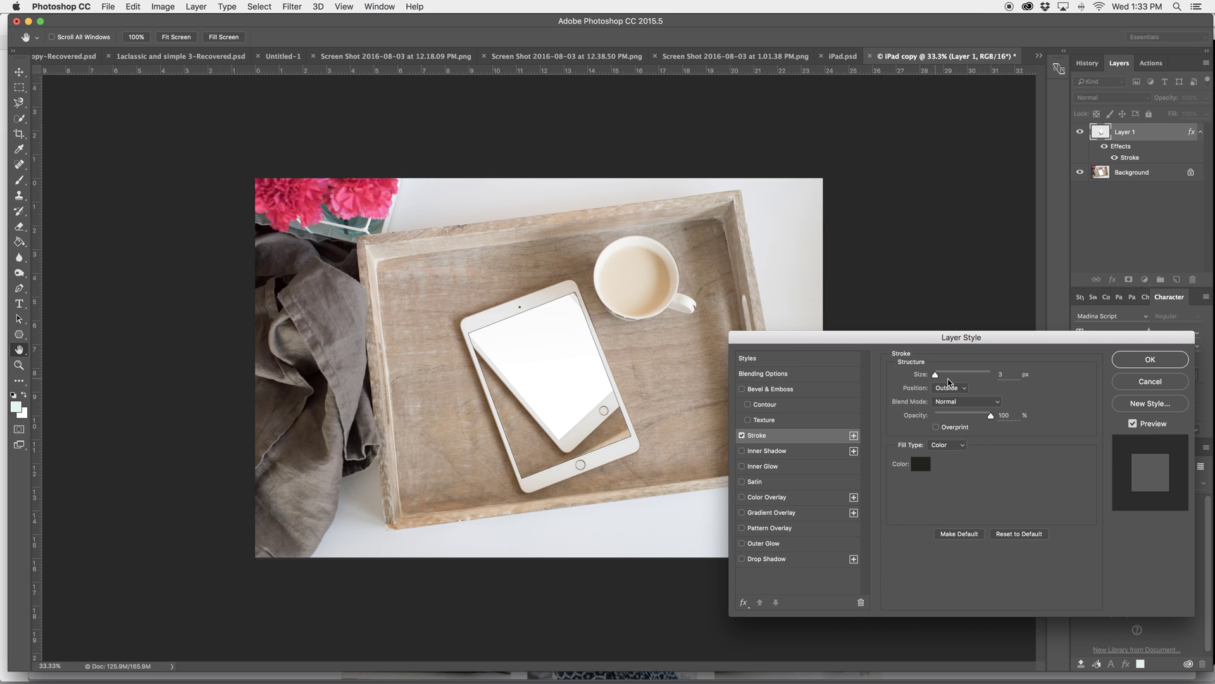
left_click_drag(936, 375, 937, 378)
left_click(1131, 365)
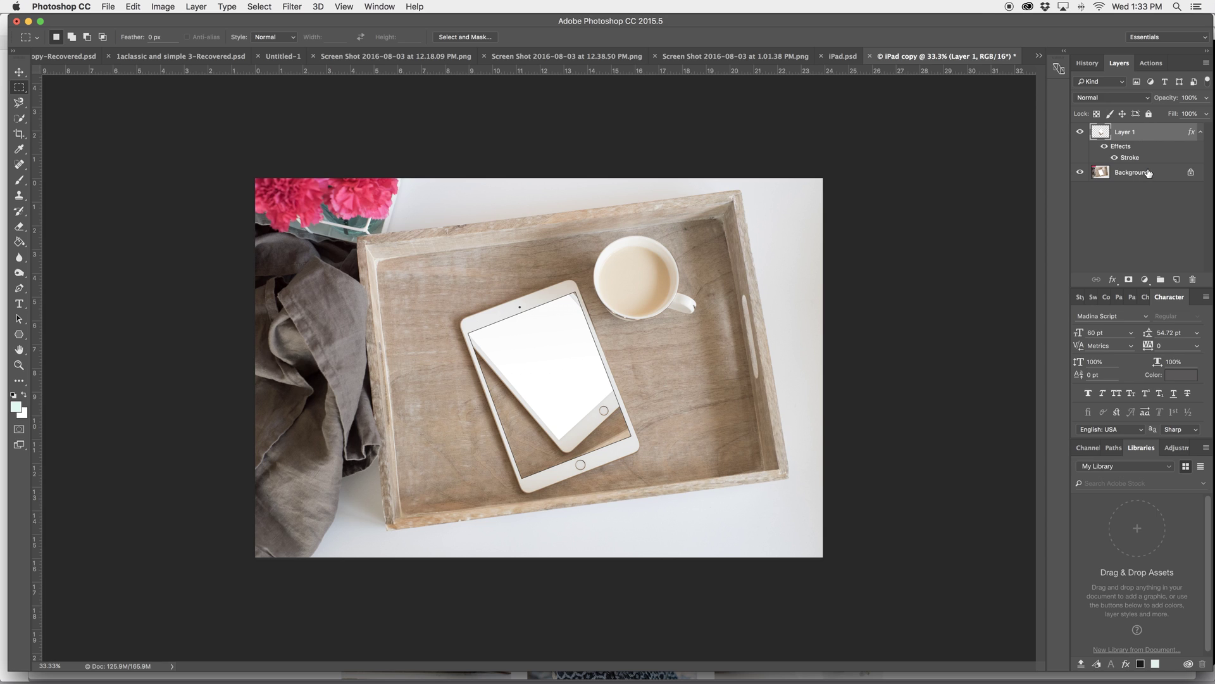
- Duplicate the Background layer and move Background copy above Layer 1
left_click_drag(1149, 172, 1176, 279)
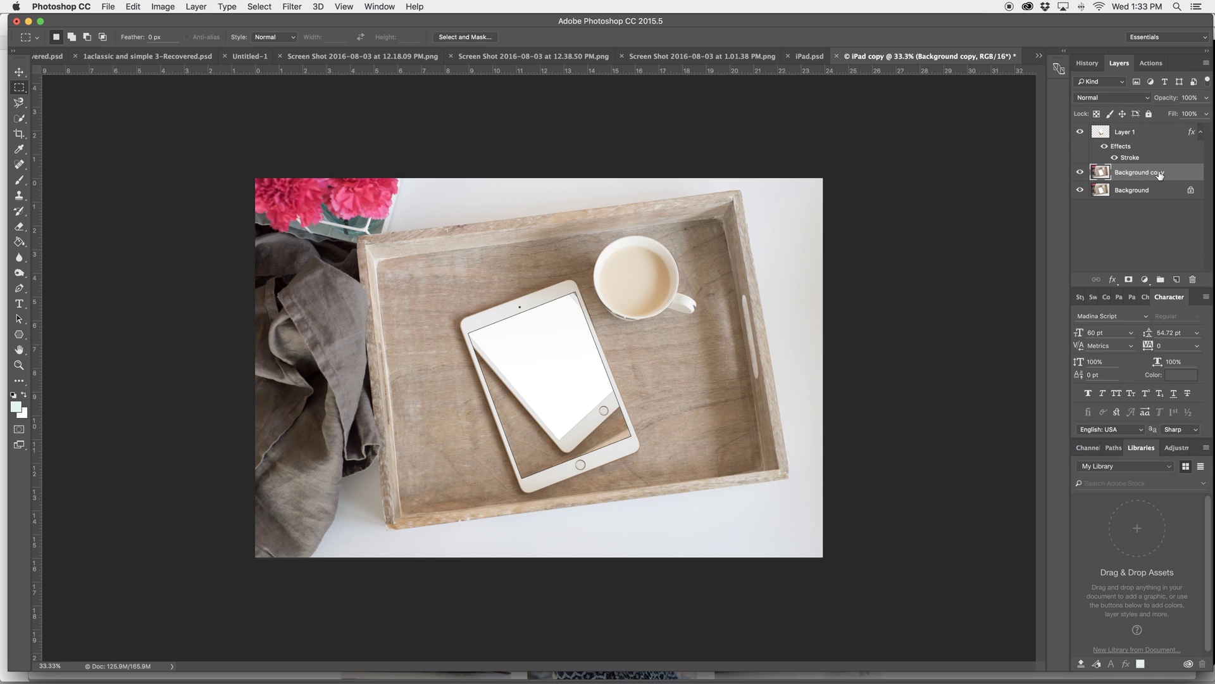
left_click_drag(1161, 176, 1158, 125)
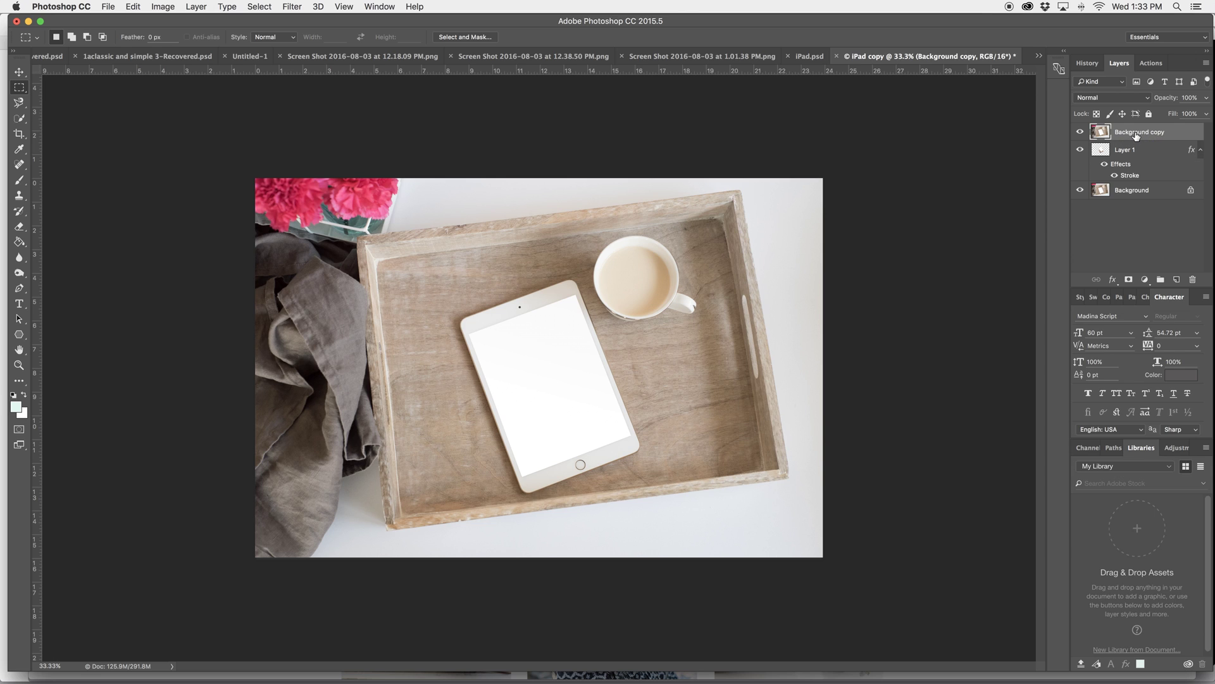
- Clip Background copy to the tablet screen Layer 1 with a clipping mask
right_click(1136, 136)
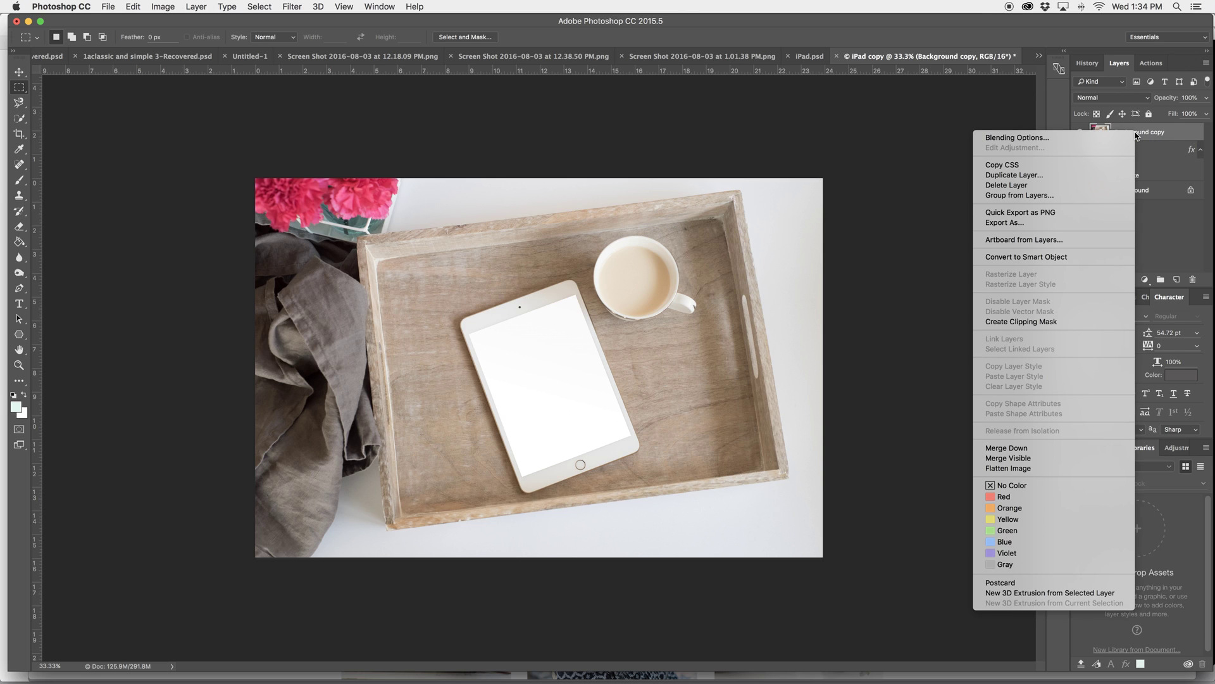
left_click(1073, 321)
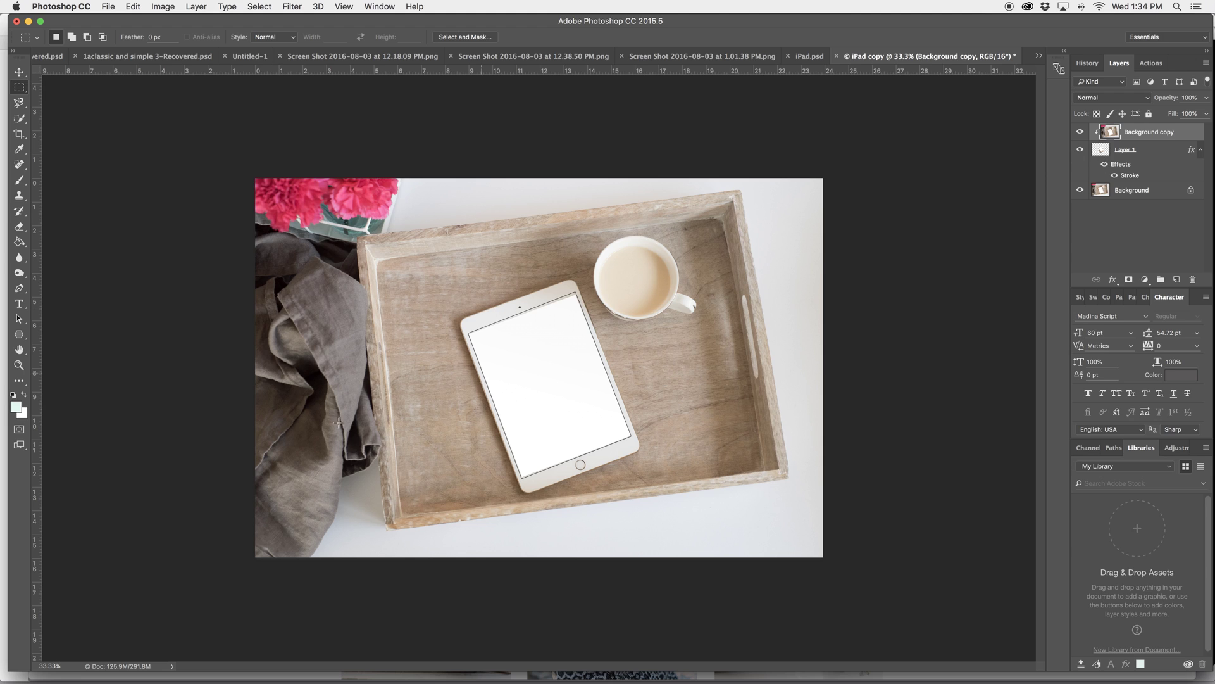
left_click(19, 72)
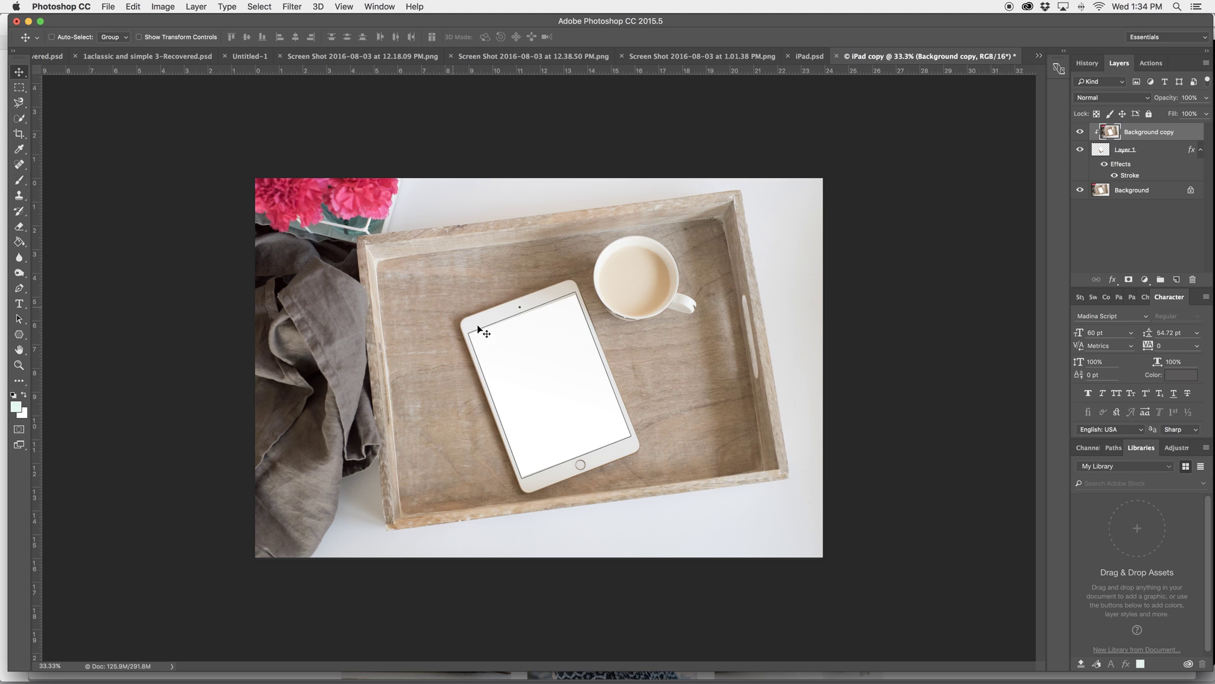
- Reposition the clipped photo until tray wood shows inside the tablet screen
left_click_drag(559, 369, 770, 348)
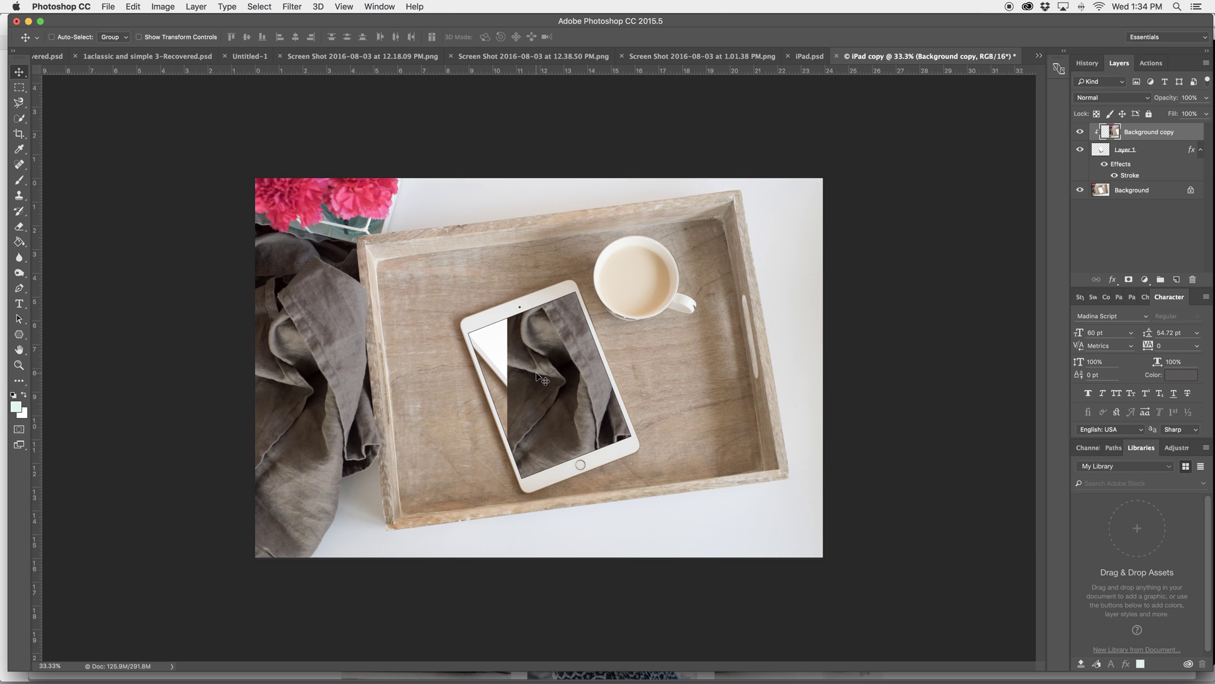
key("ctrl+z")
left_click_drag(486, 367, 427, 358)
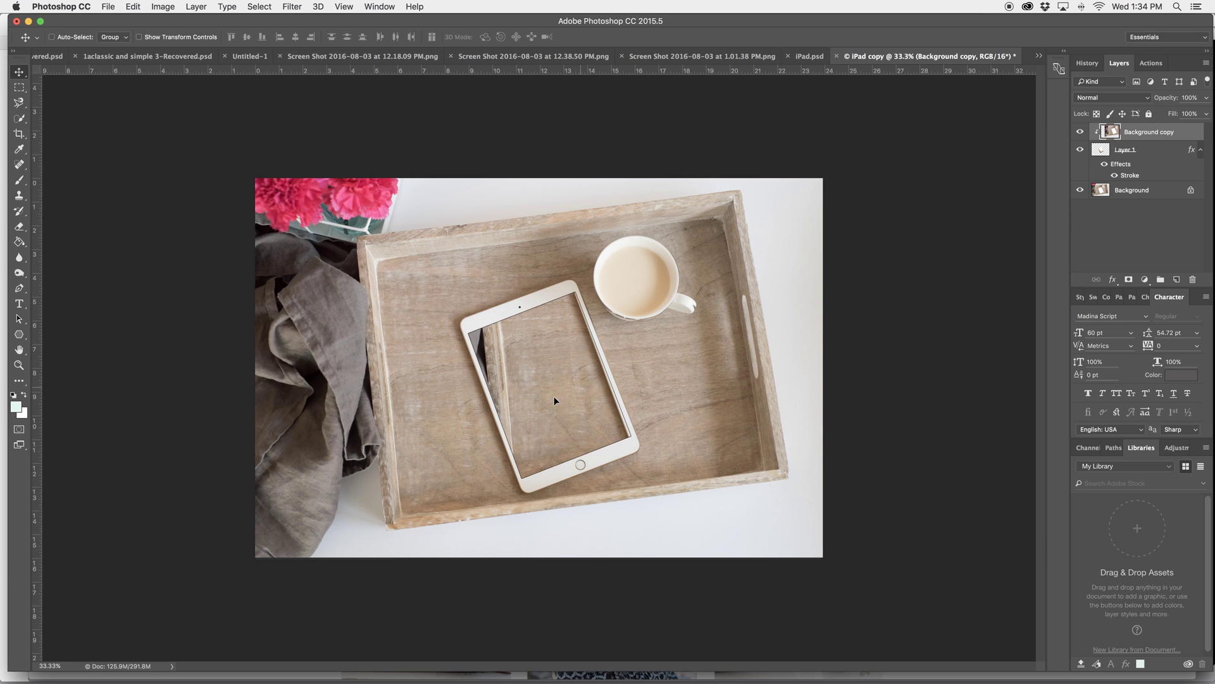
left_click_drag(554, 396, 399, 530)
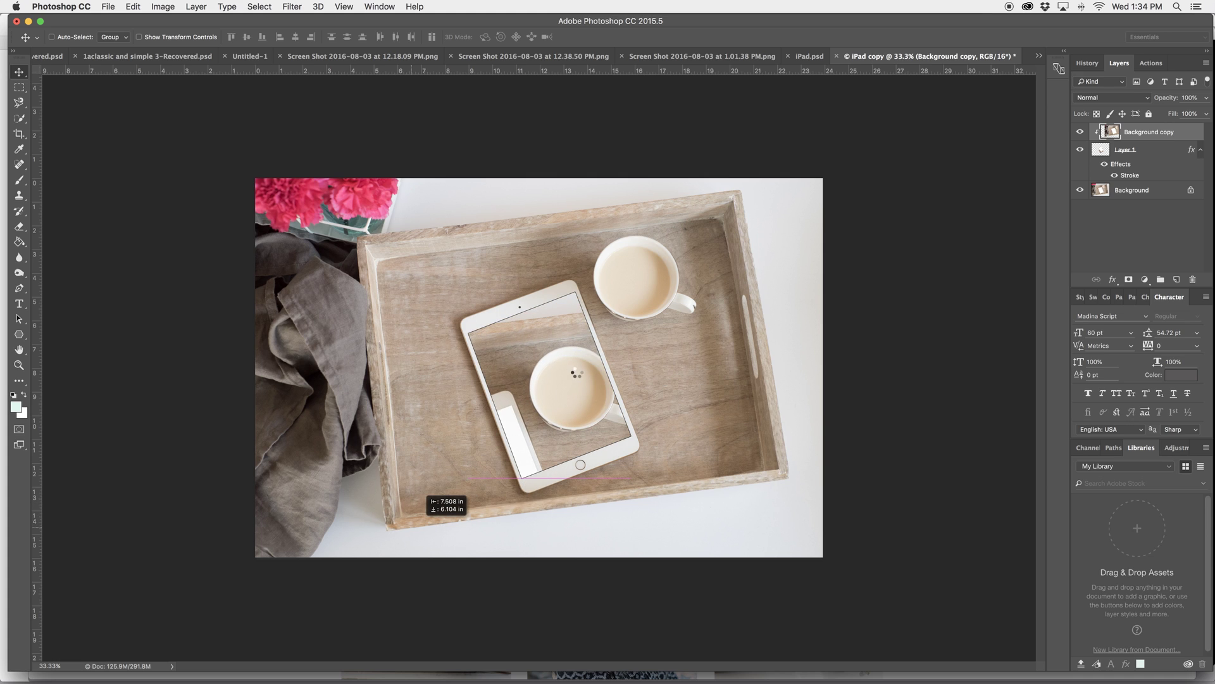
left_click_drag(573, 372, 561, 233)
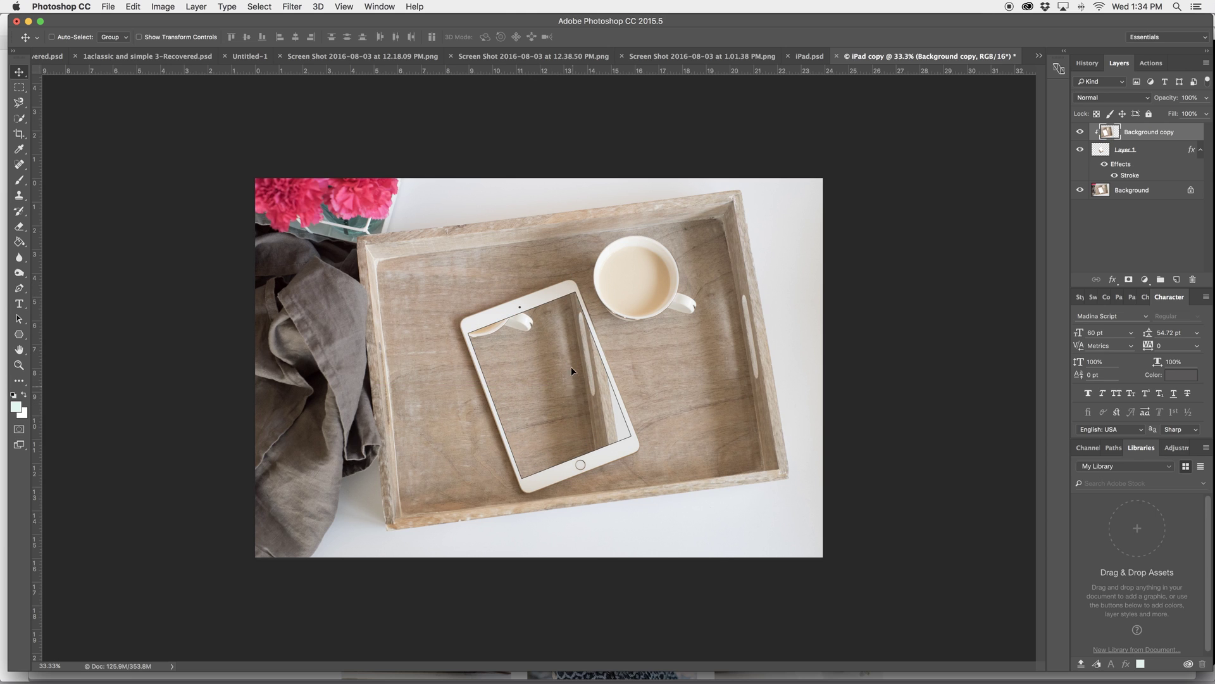
left_click_drag(571, 367, 565, 331)
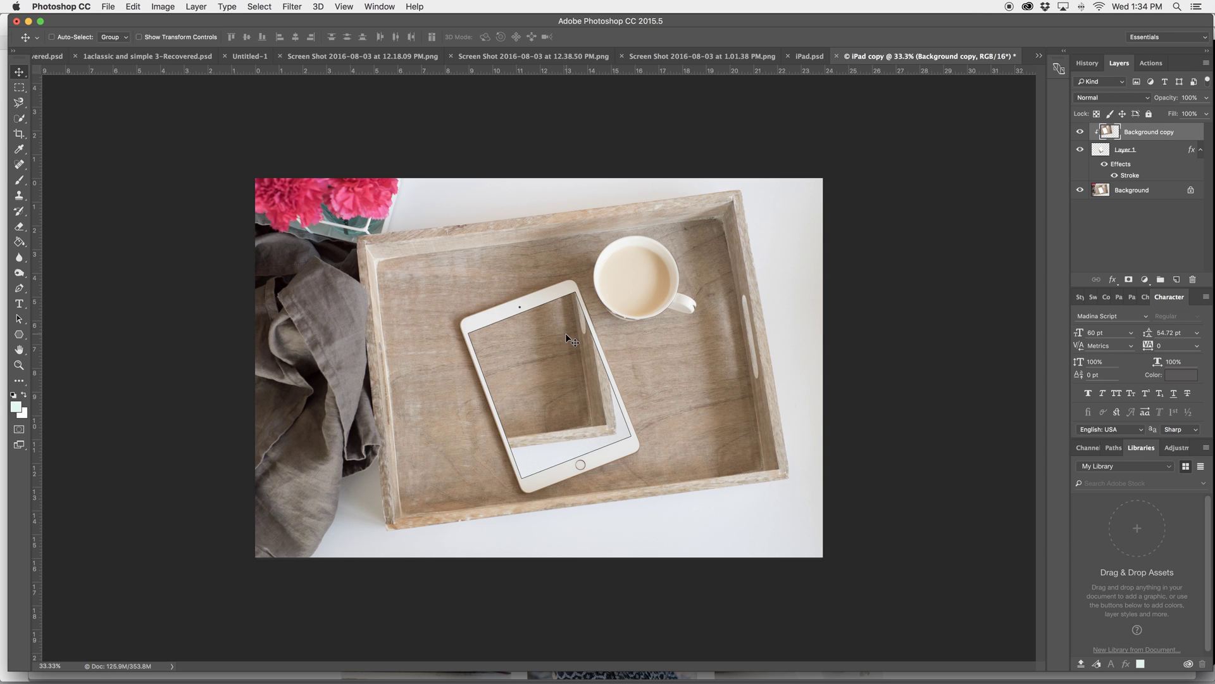